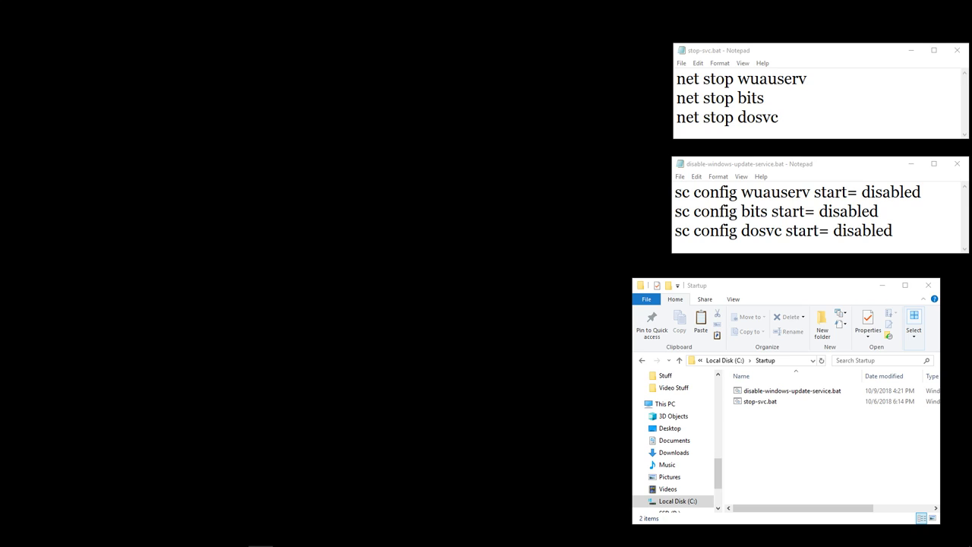
{"action": "mouse_move", "coordinate": [260, 540]}
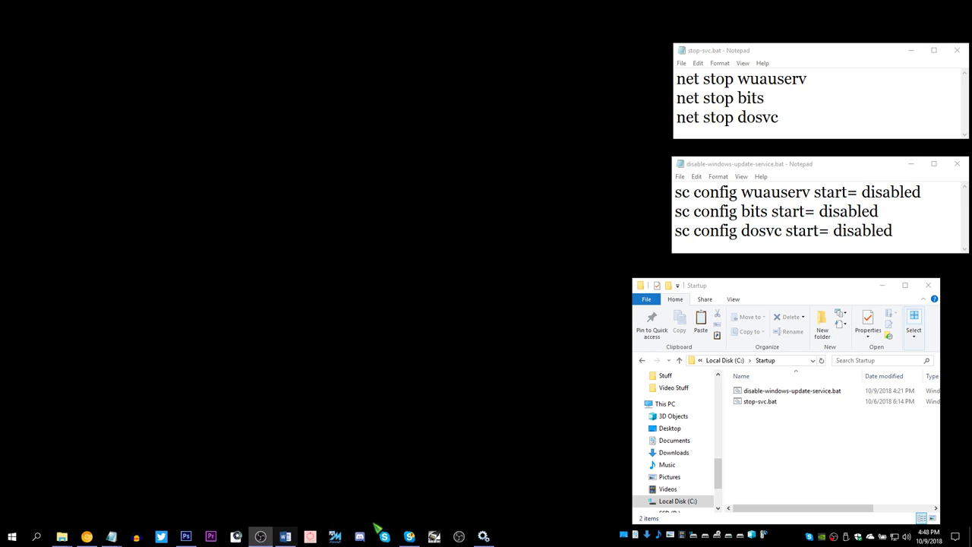
{"action": "left_click", "coordinate": [483, 537]}
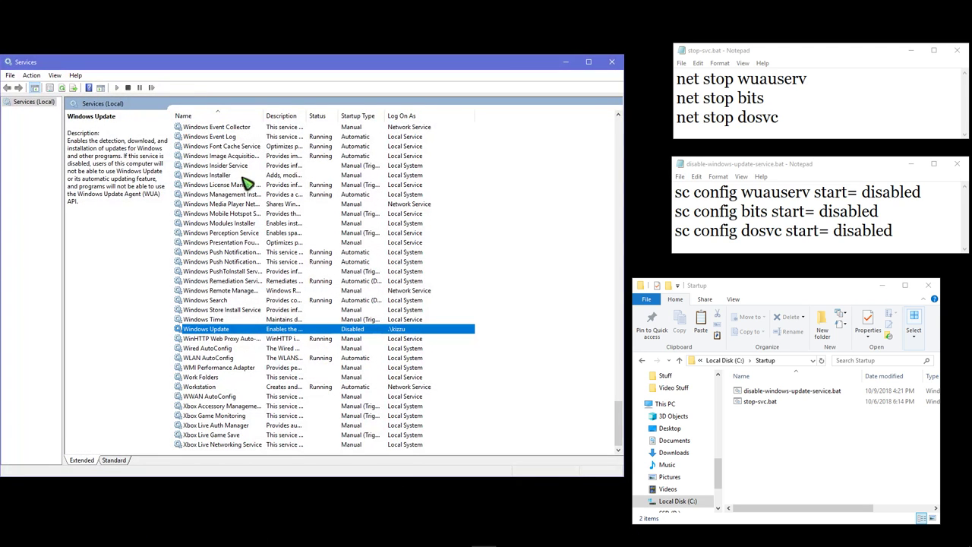
{"action": "left_click", "coordinate": [611, 62]}
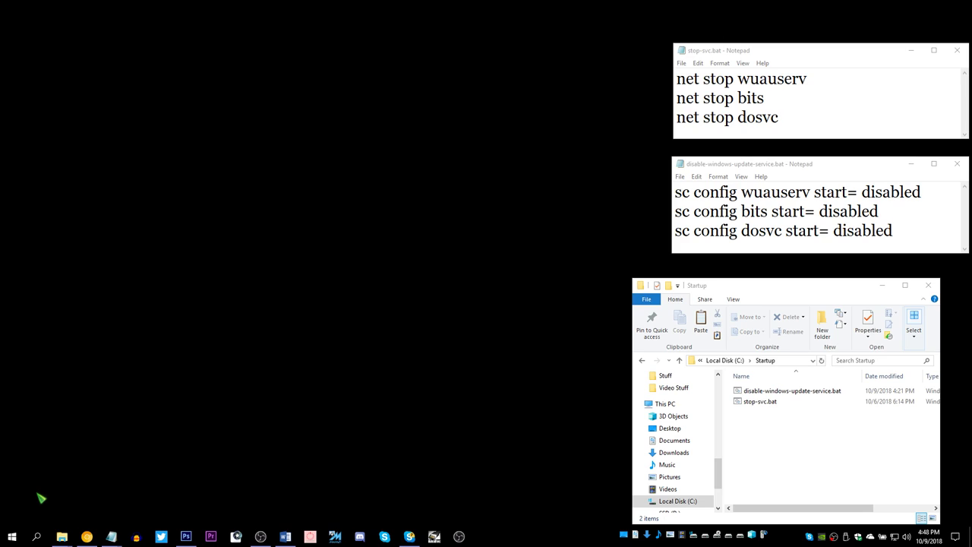
Run services.msc to open the Services console and place its window fully in view beside the script windows.
{"action": "key", "text": "super+r"}
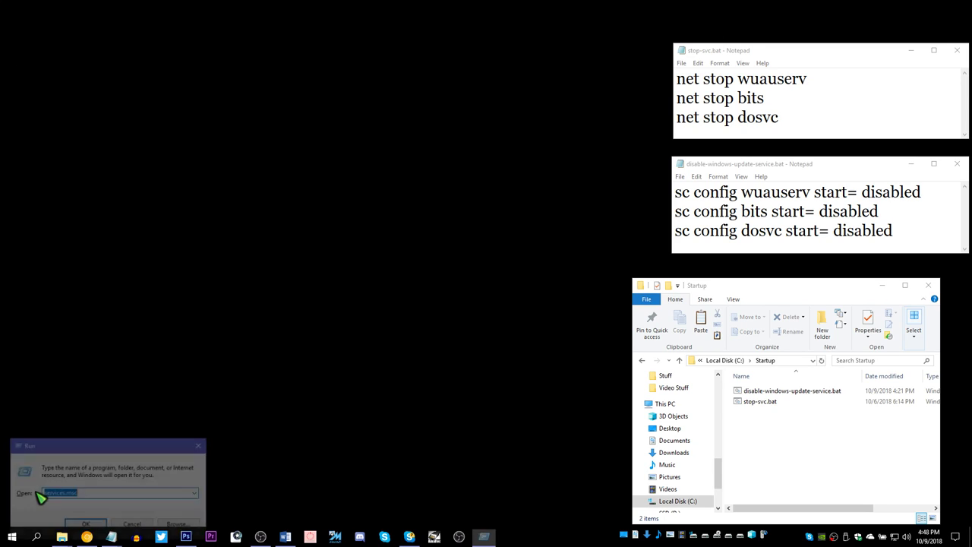
{"action": "type", "text": "servi"}
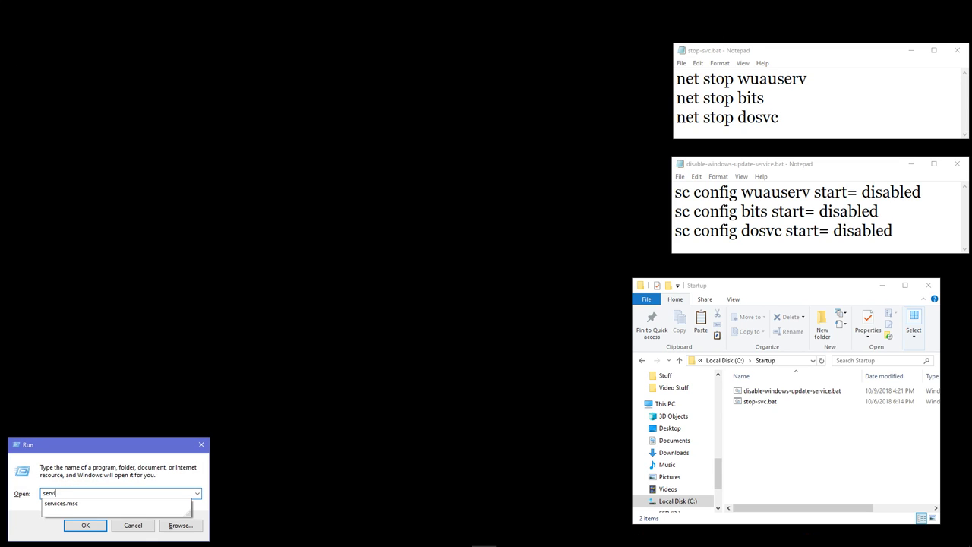
{"action": "type", "text": "ces.msc"}
{"action": "key", "text": "Return"}
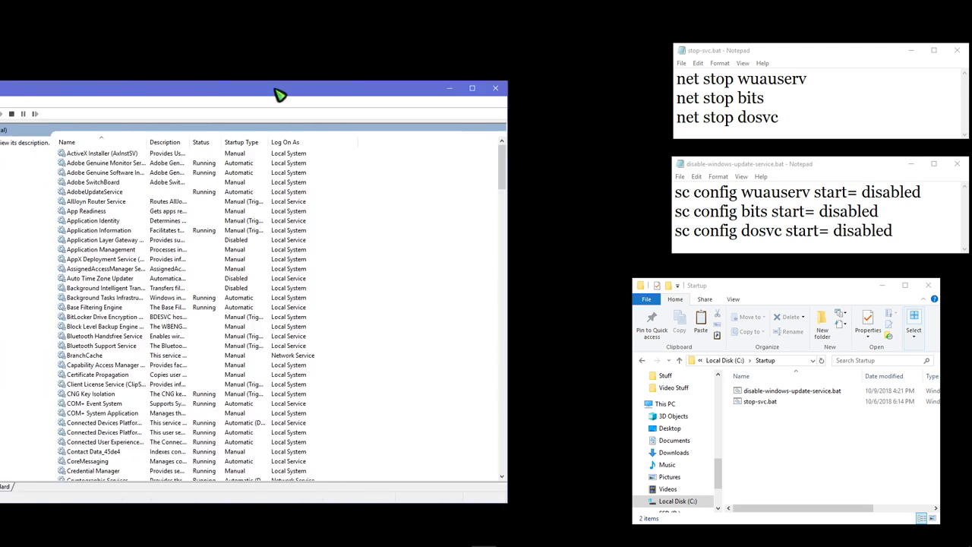
{"action": "left_click_drag", "start_coordinate": [278, 91], "coordinate": [396, 62]}
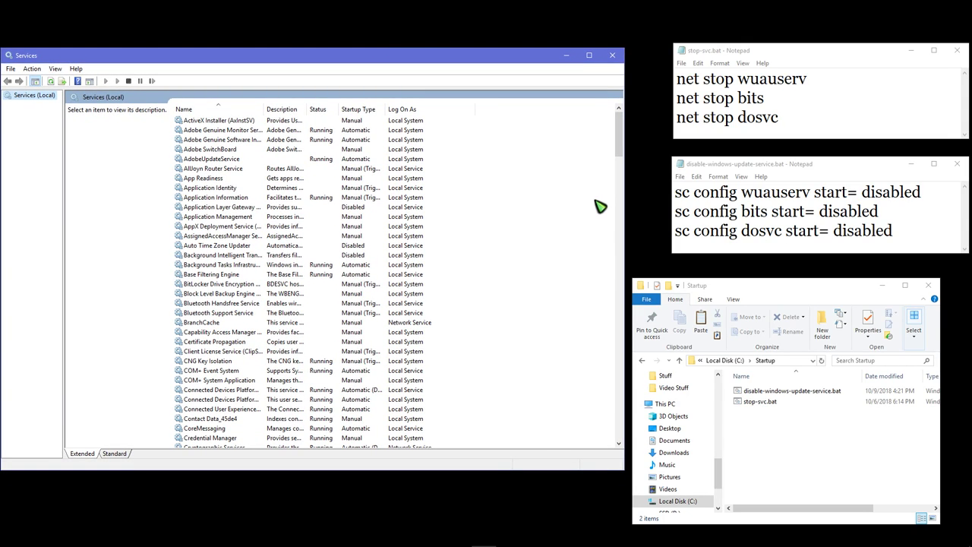
Check the startup type in the properties of the Background Intelligent Transfer Service and Delivery Optimization services.
{"action": "mouse_move", "coordinate": [623, 142]}
{"action": "left_mouse_down"}
{"action": "mouse_move", "coordinate": [623, 161]}
{"action": "mouse_move", "coordinate": [621, 133]}
{"action": "left_mouse_up"}
{"action": "double_click", "coordinate": [225, 259]}
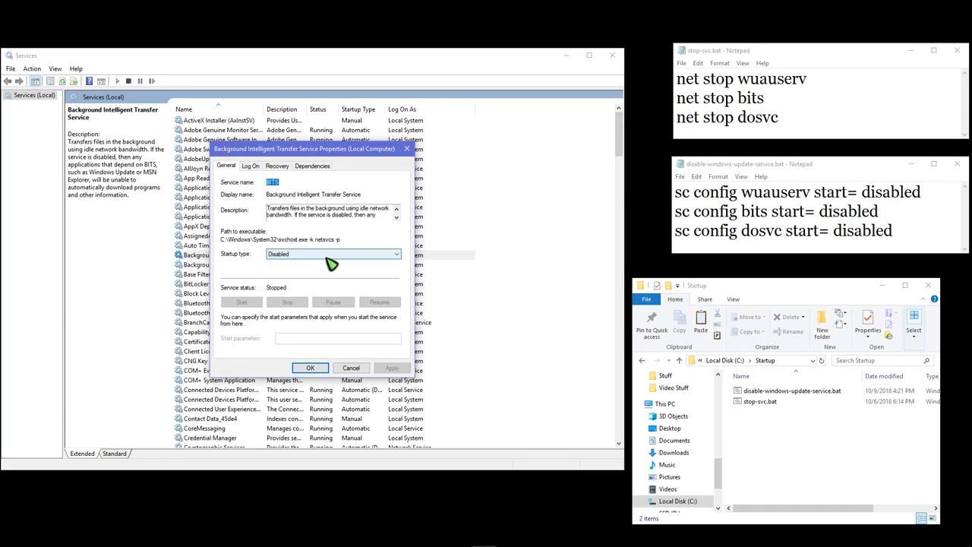
{"action": "left_click", "coordinate": [311, 370]}
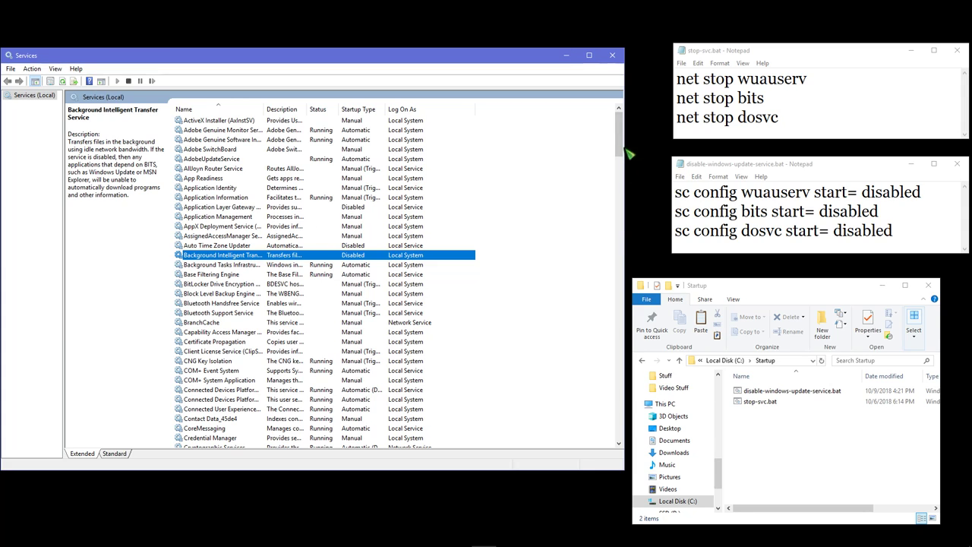
{"action": "scroll", "coordinate": [628, 152], "scroll_direction": "down", "scroll_amount": 9}
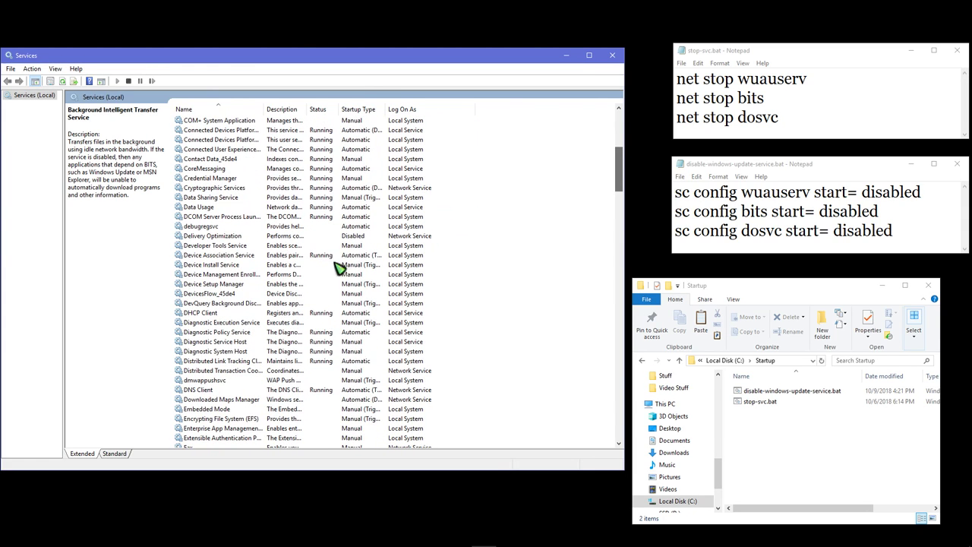
{"action": "double_click", "coordinate": [223, 236]}
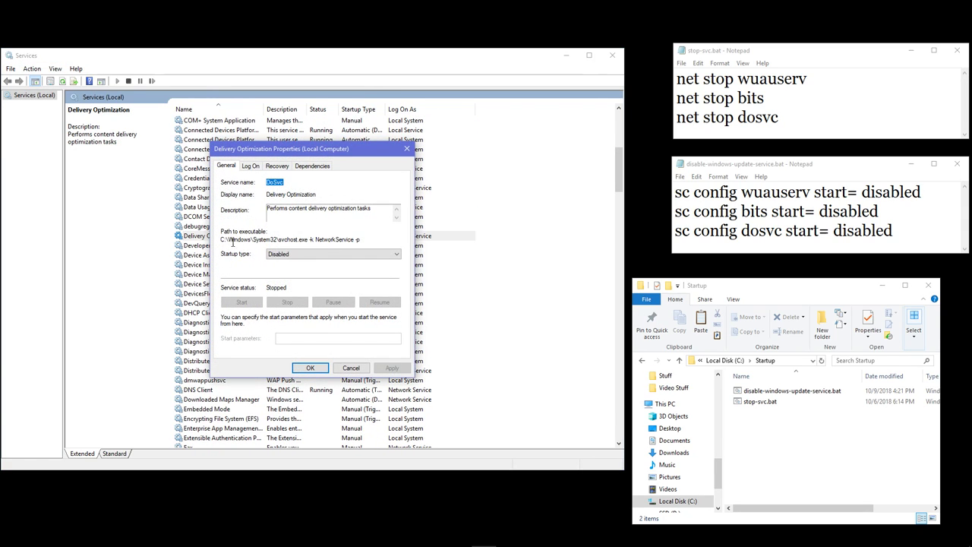
{"action": "left_click", "coordinate": [351, 368]}
Examine the Windows Update service's properties and startup type options without changing them, and minimize the Services console.
{"action": "left_click_drag", "start_coordinate": [622, 182], "coordinate": [623, 440]}
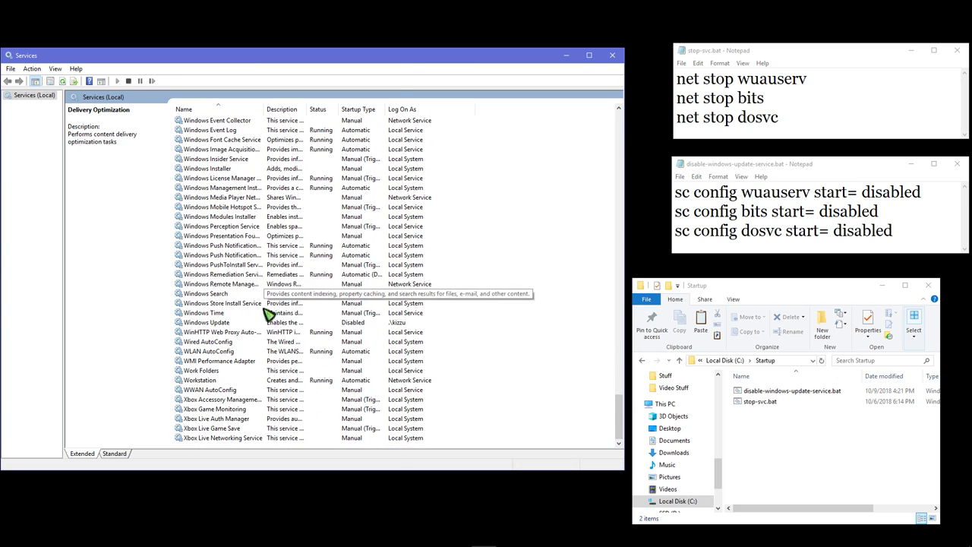
{"action": "double_click", "coordinate": [220, 322]}
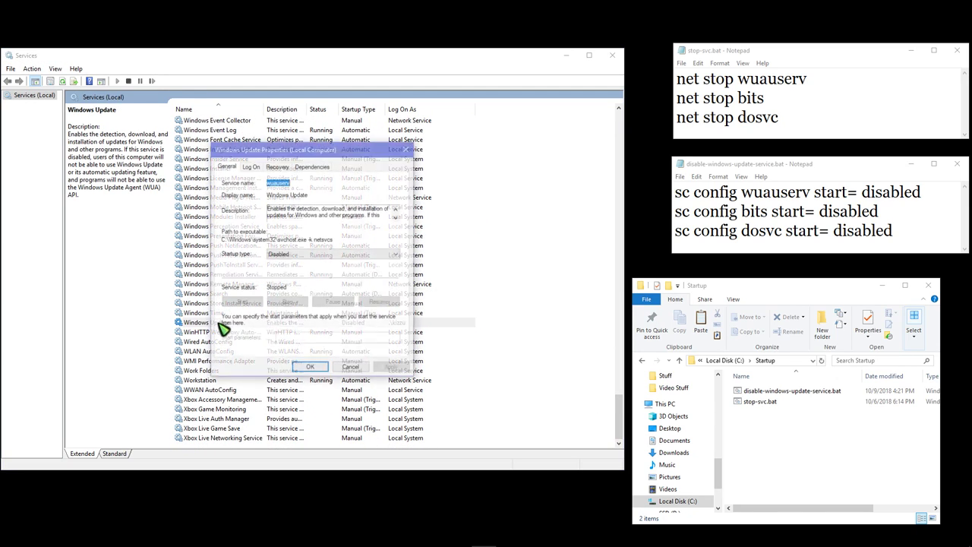
{"action": "left_click", "coordinate": [350, 369]}
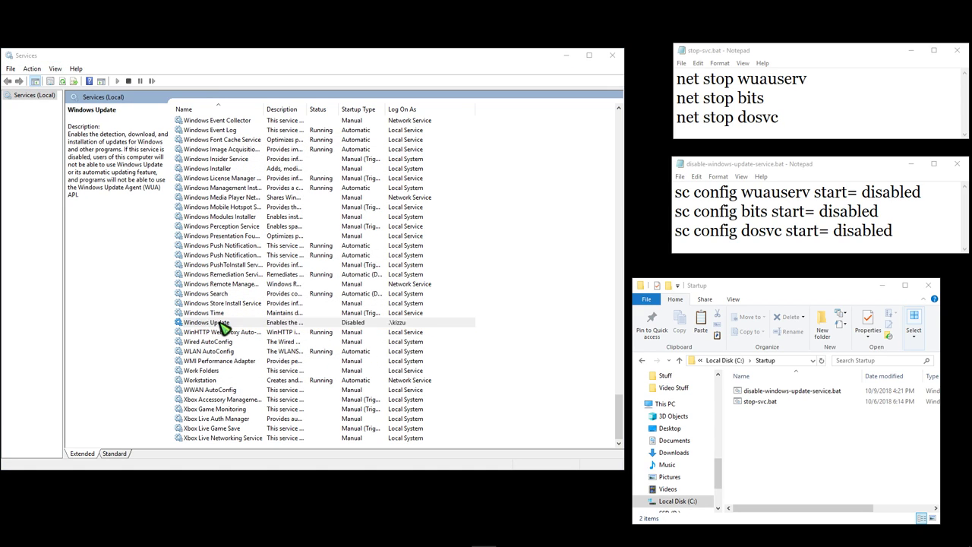
{"action": "double_click", "coordinate": [220, 323]}
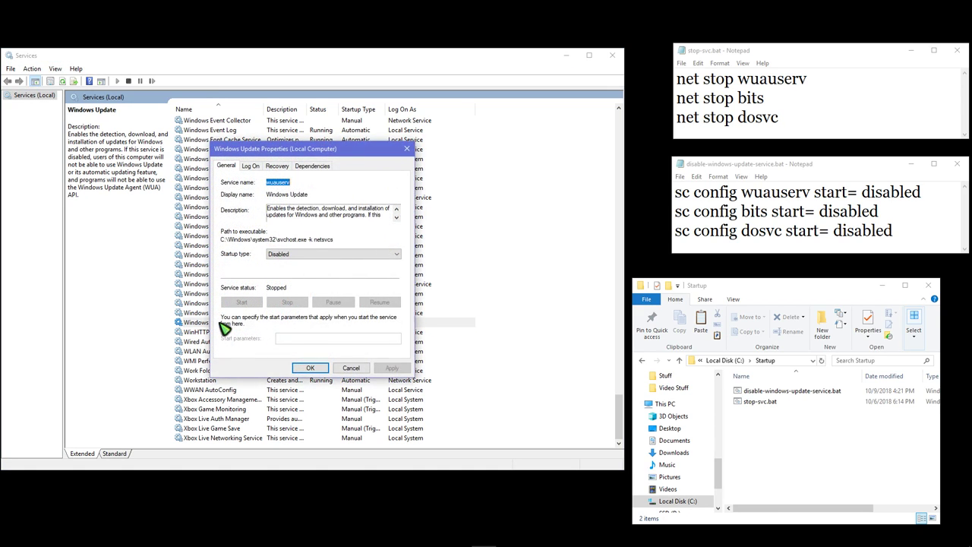
{"action": "left_click", "coordinate": [395, 258]}
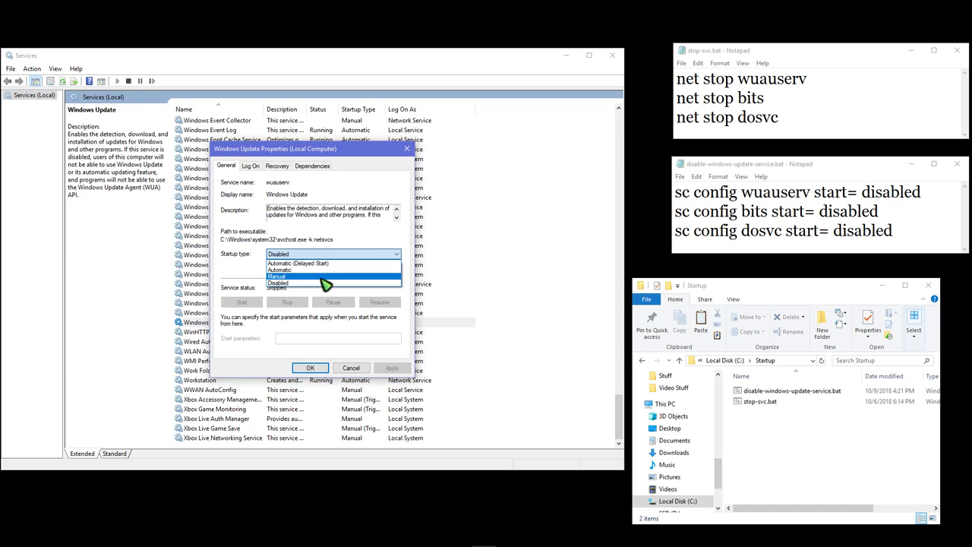
{"action": "left_click", "coordinate": [386, 240]}
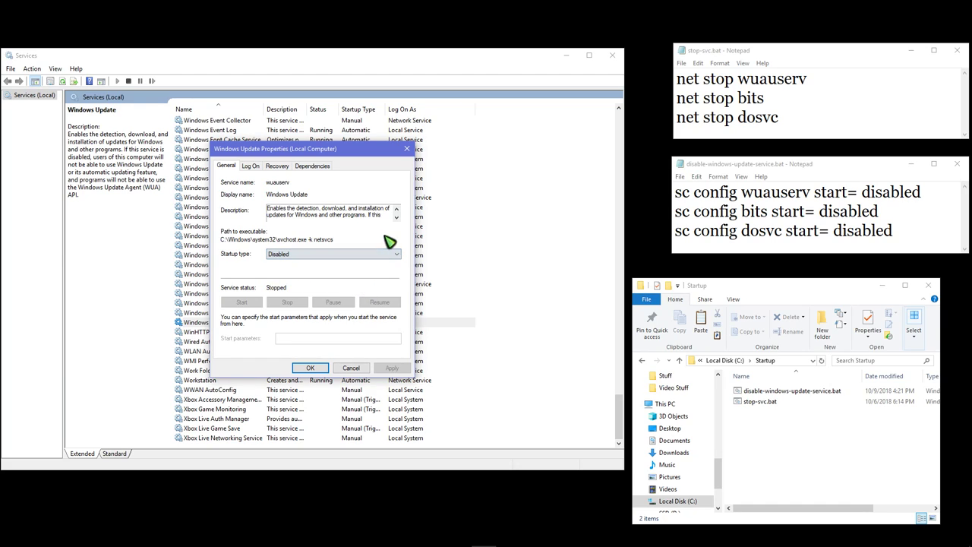
{"action": "left_click", "coordinate": [353, 369]}
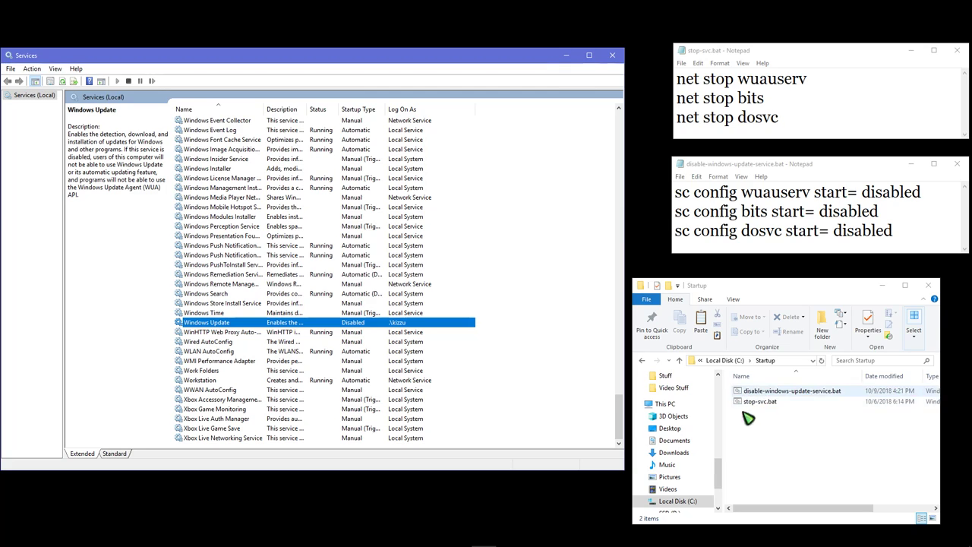
{"action": "left_click", "coordinate": [567, 58]}
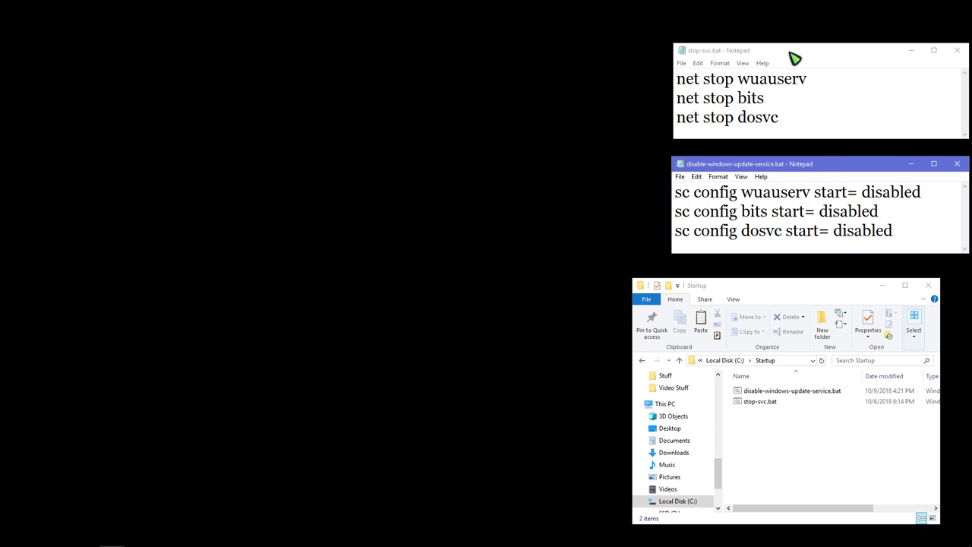
Review the commands in the stop-svc.bat and disable-windows-update-service.bat scripts.
{"action": "left_click", "coordinate": [795, 53]}
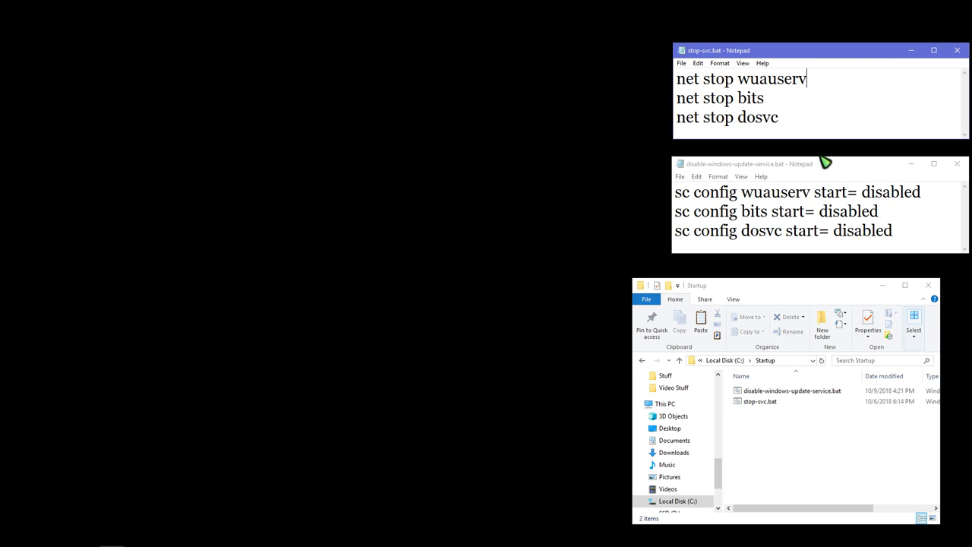
{"action": "left_click", "coordinate": [842, 169]}
{"action": "left_click", "coordinate": [845, 171]}
Search for Task Scheduler and open it.
{"action": "mouse_move", "coordinate": [111, 537]}
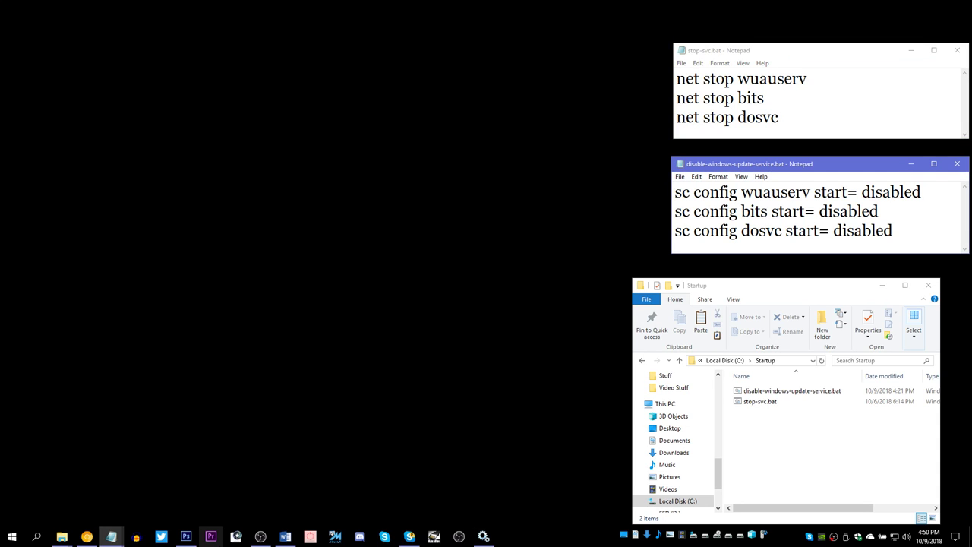
{"action": "left_click", "coordinate": [12, 537]}
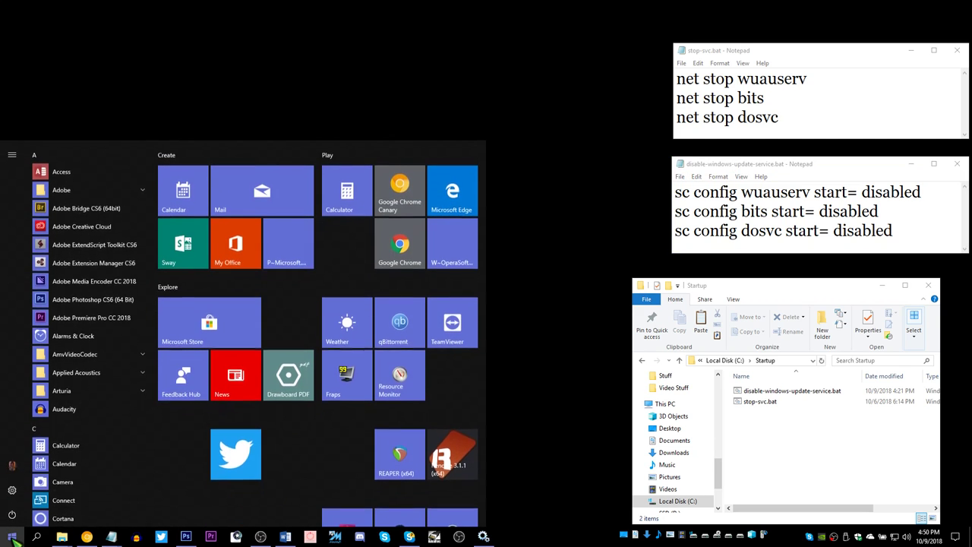
{"action": "type", "text": "tas"}
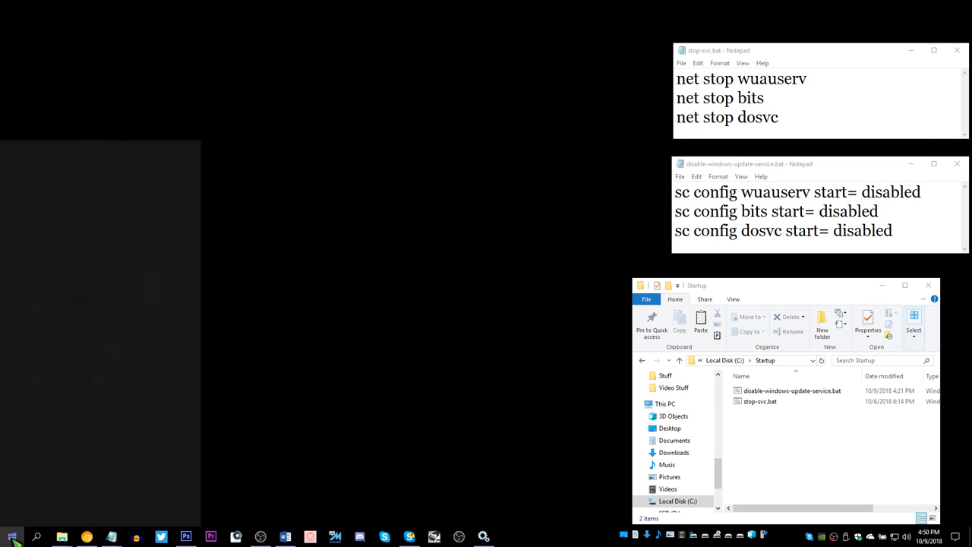
{"action": "type", "text": "k sch"}
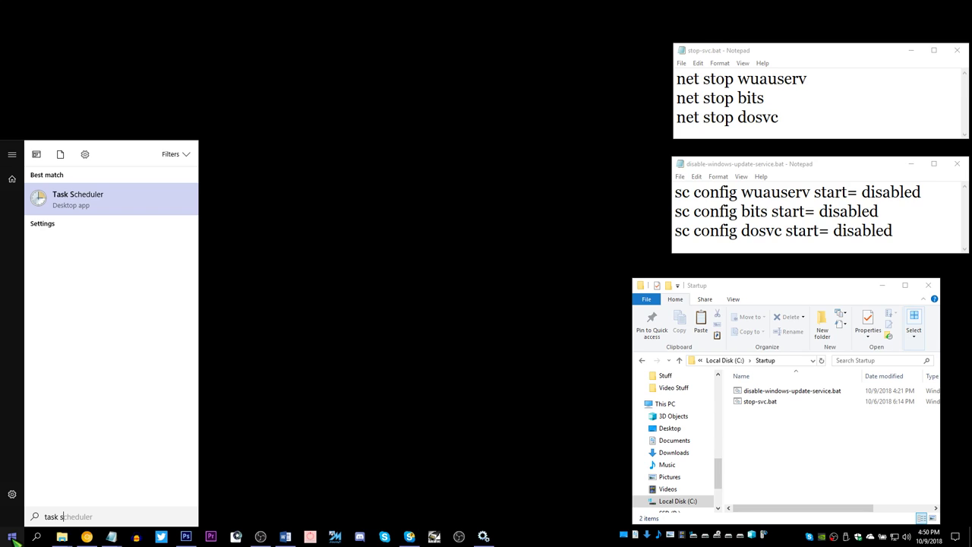
{"action": "left_click", "coordinate": [12, 537]}
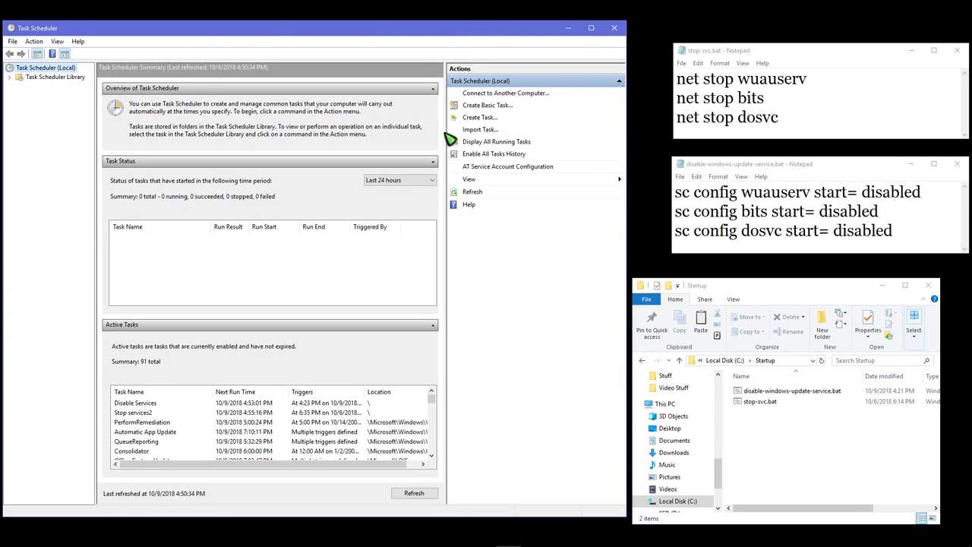
Look at the existing Disable Services and Stop services2 entries among the active tasks.
{"action": "left_click", "coordinate": [132, 404]}
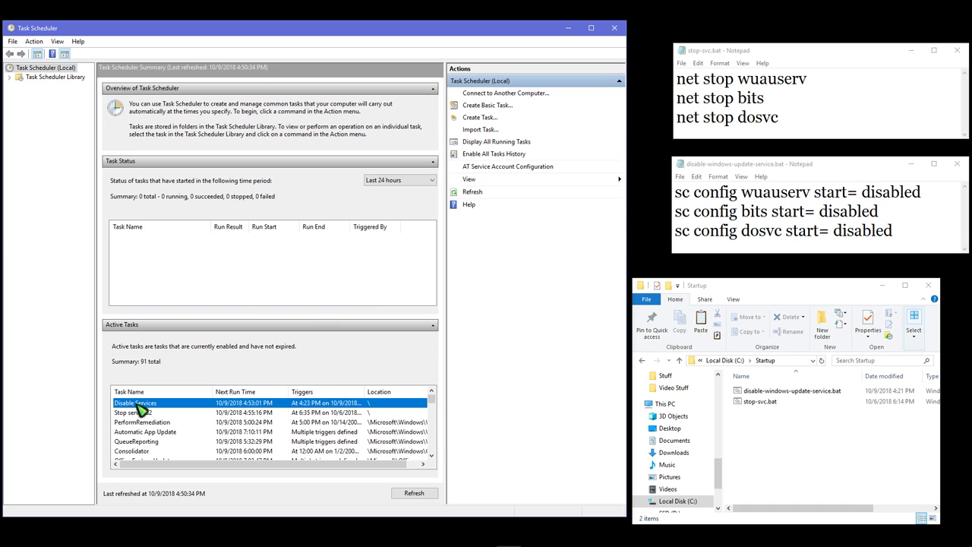
{"action": "left_click", "coordinate": [140, 413]}
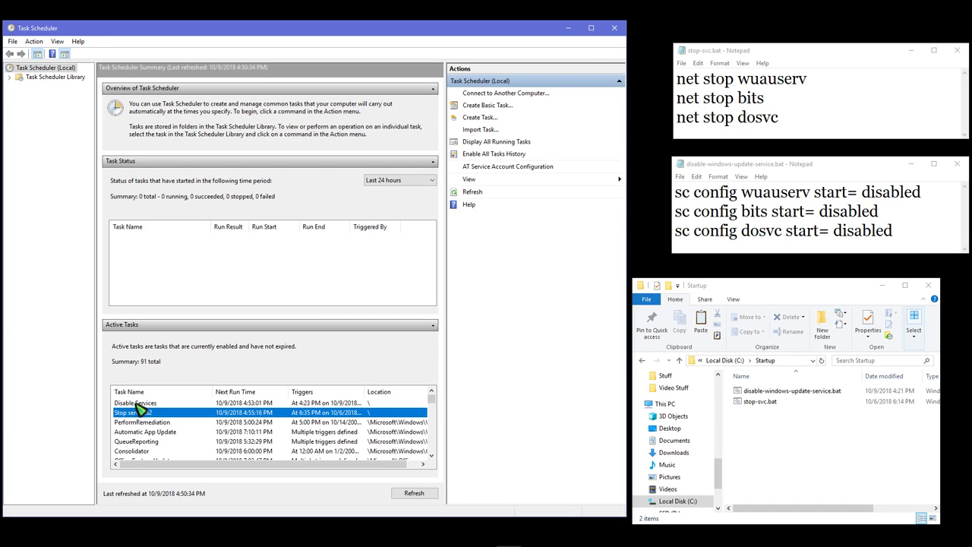
{"action": "left_click", "coordinate": [138, 403]}
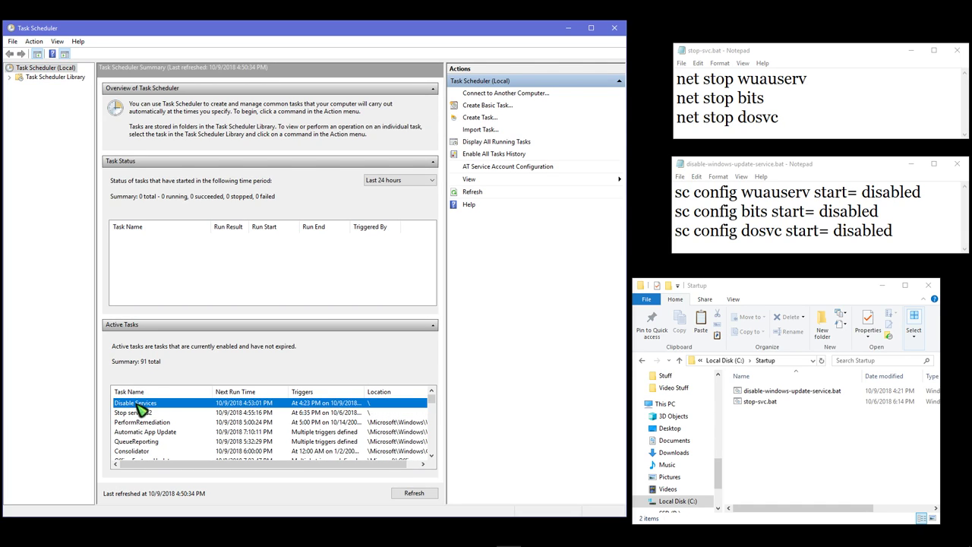
Create a task named "Banana Fungus" with description "Among us", running whether the user is logged on or not and with highest privileges.
{"action": "left_click", "coordinate": [486, 117]}
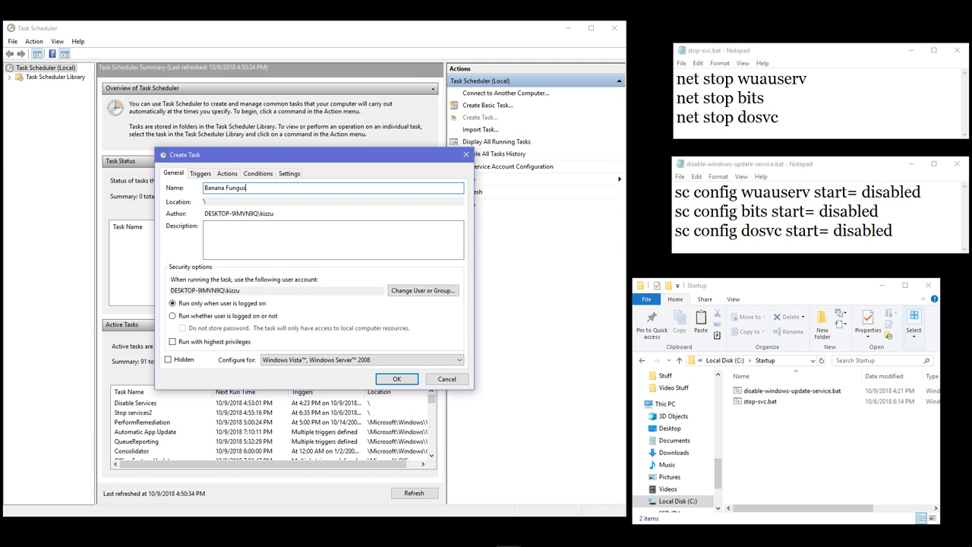
{"action": "left_click", "coordinate": [263, 241]}
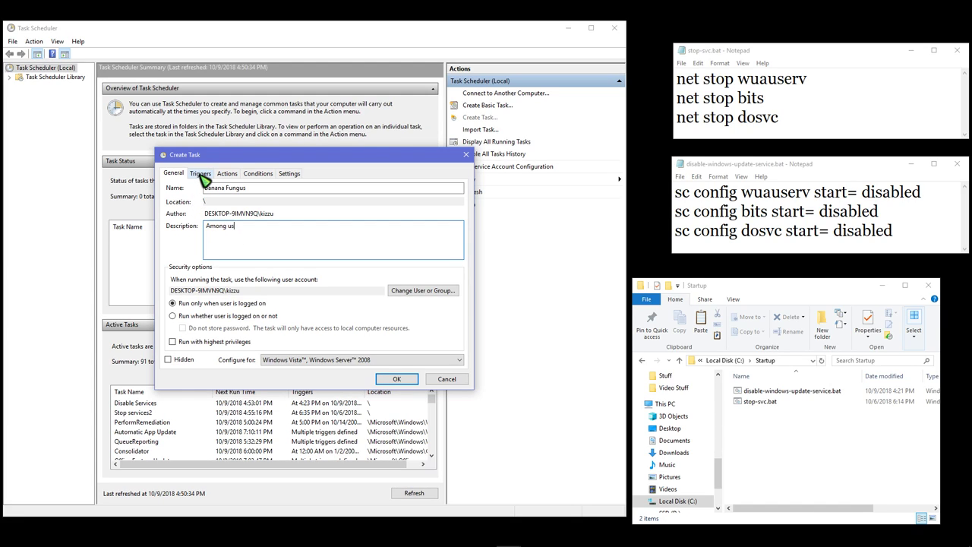
{"action": "left_click", "coordinate": [173, 316]}
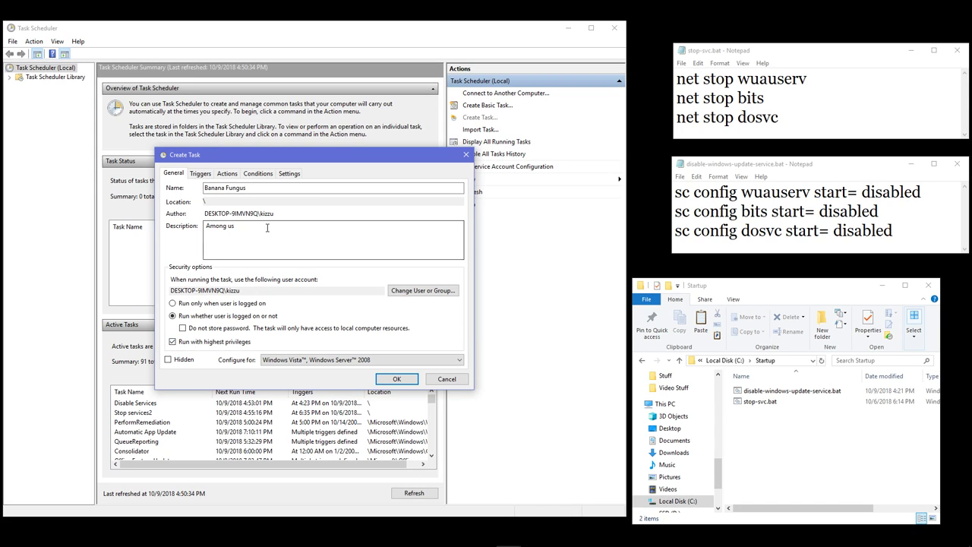
Add a one-time scheduled trigger that repeats the task every 5 minutes for an indefinite duration.
{"action": "left_click", "coordinate": [200, 174]}
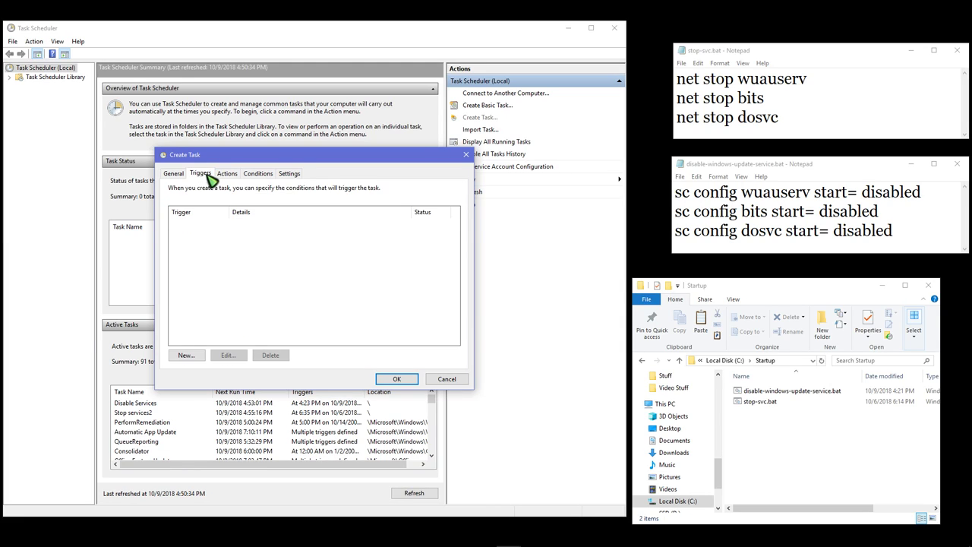
{"action": "left_click", "coordinate": [185, 355]}
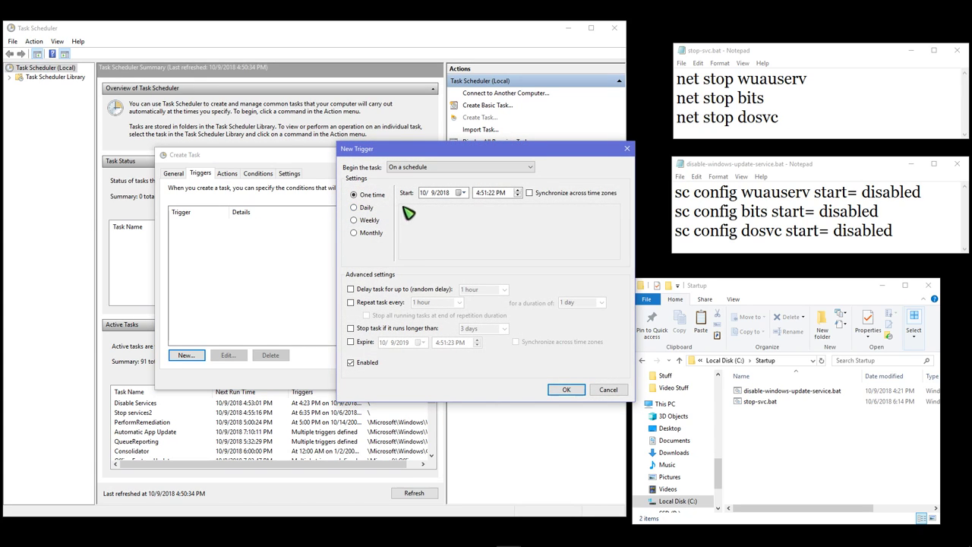
{"action": "left_click", "coordinate": [351, 302]}
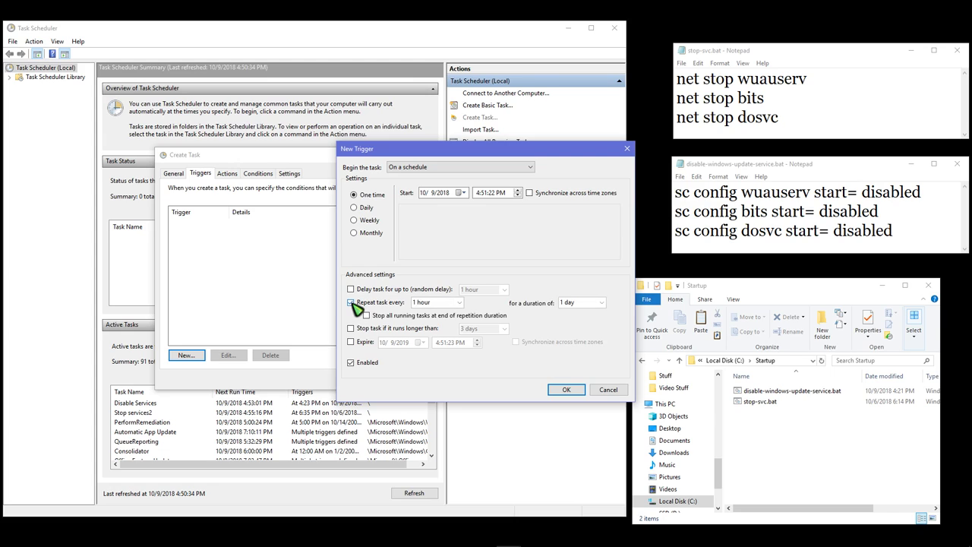
{"action": "left_click", "coordinate": [459, 302]}
{"action": "left_click", "coordinate": [444, 312]}
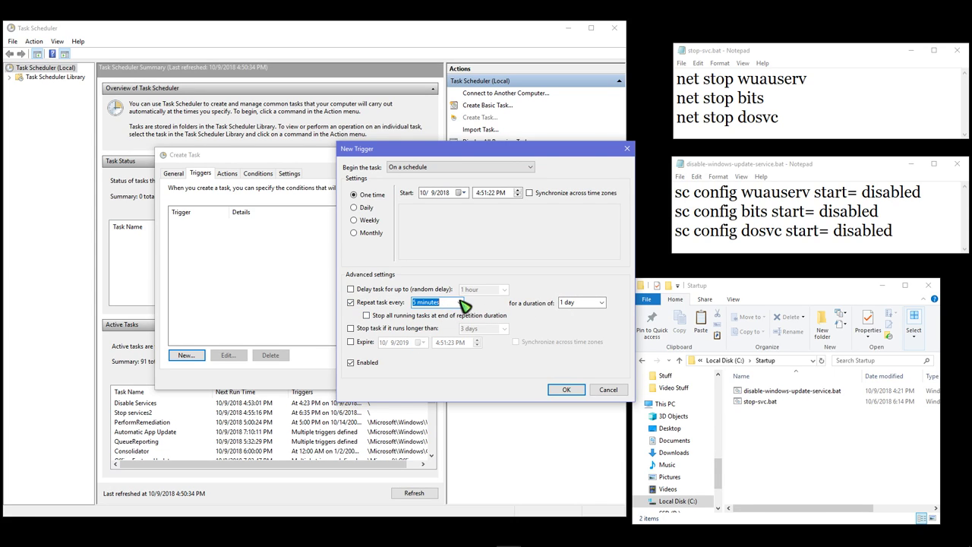
{"action": "left_click", "coordinate": [459, 302]}
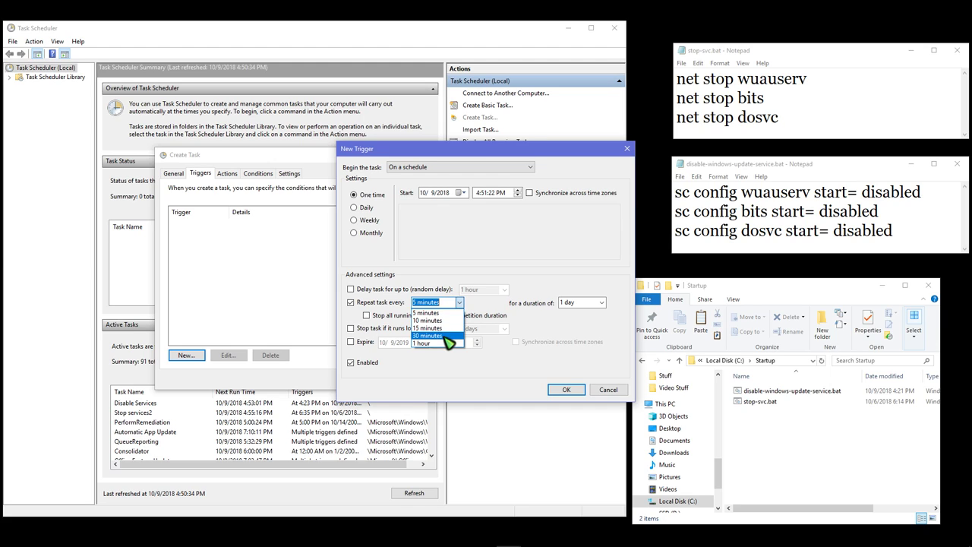
{"action": "left_click", "coordinate": [522, 308]}
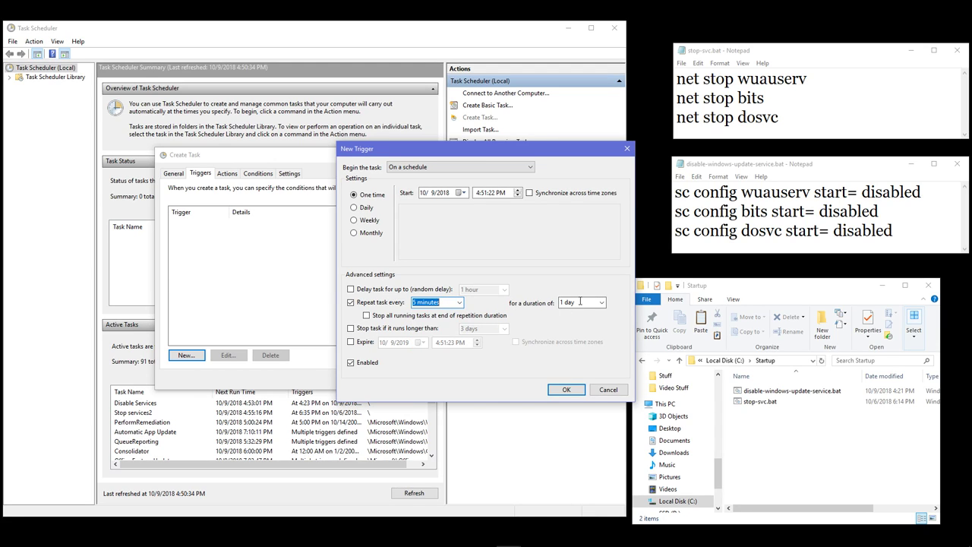
{"action": "left_click", "coordinate": [602, 302]}
{"action": "left_click", "coordinate": [581, 352]}
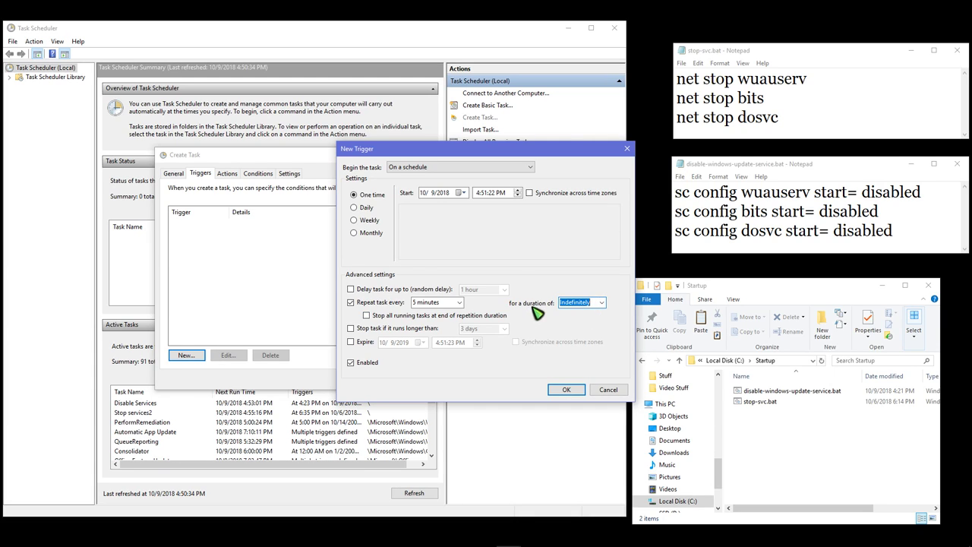
{"action": "left_click", "coordinate": [566, 389]}
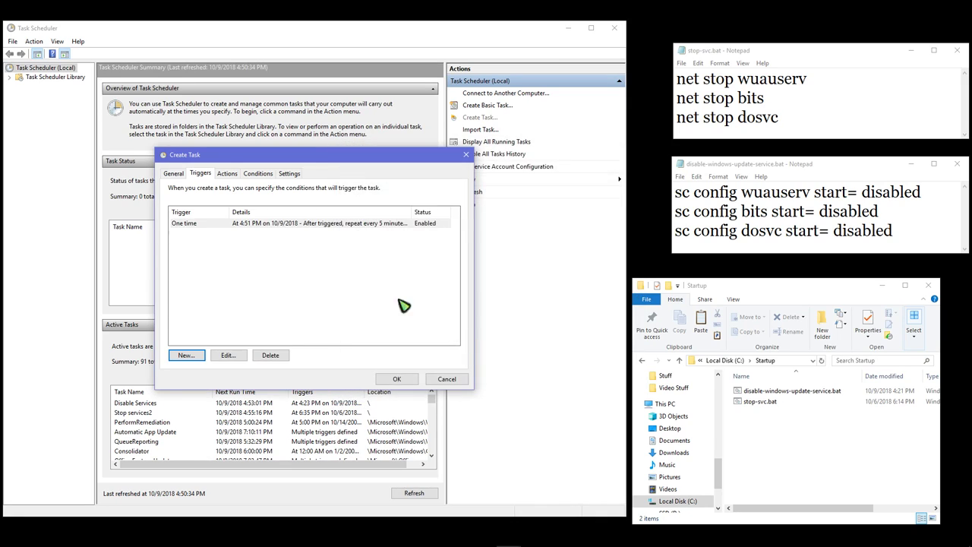
Add a Start a program action that runs C:\Startup\stop-svc.bat, checking the service names in that script.
{"action": "left_click", "coordinate": [232, 175]}
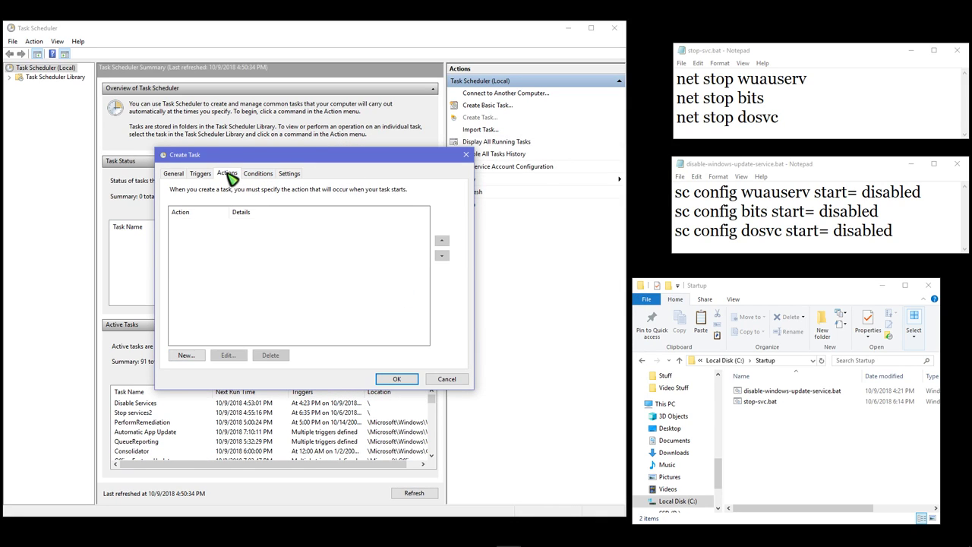
{"action": "left_click", "coordinate": [188, 359]}
{"action": "left_click", "coordinate": [570, 231]}
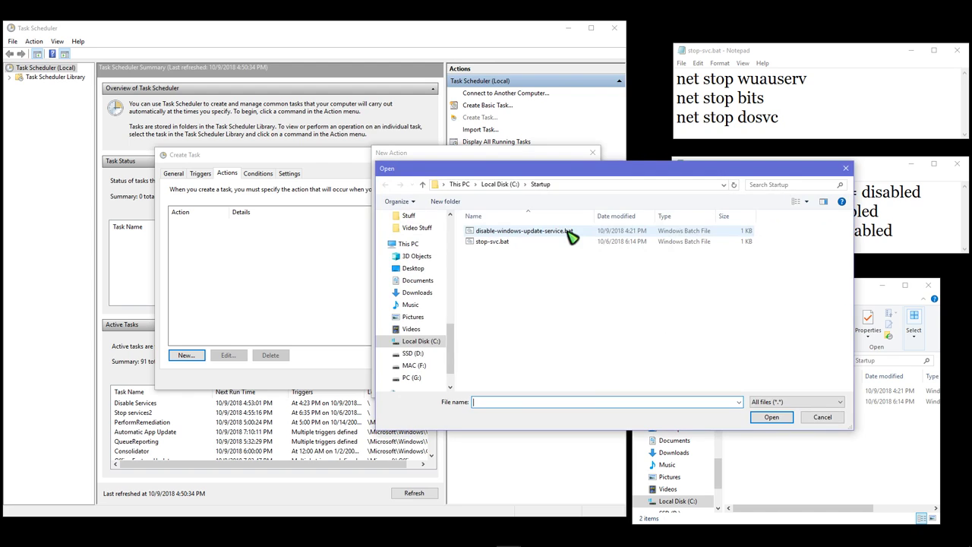
{"action": "left_click_drag", "start_coordinate": [610, 172], "coordinate": [415, 207]}
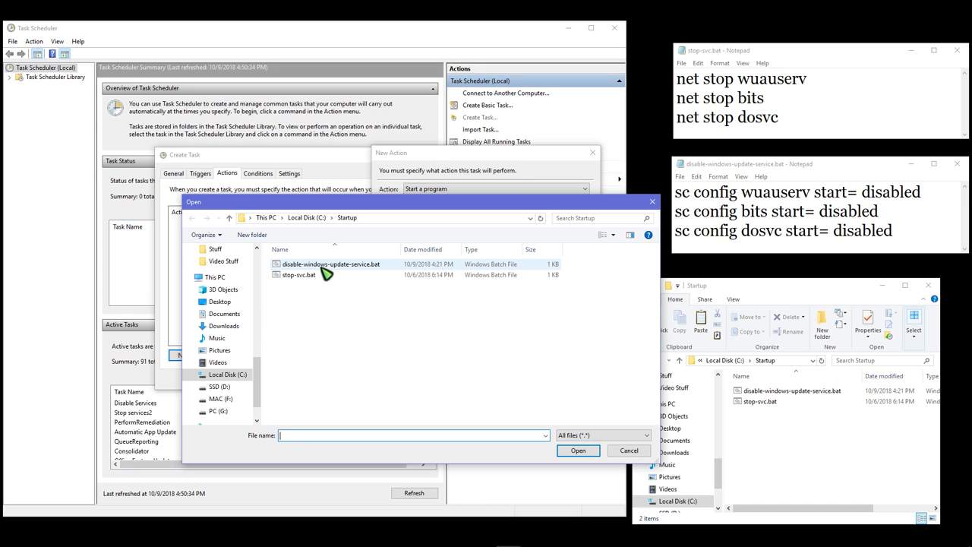
{"action": "double_click", "coordinate": [298, 275]}
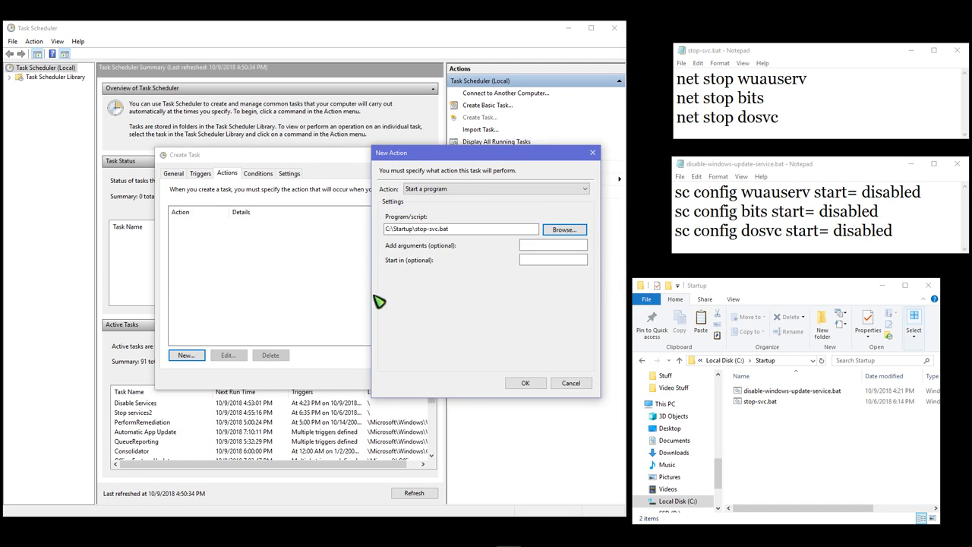
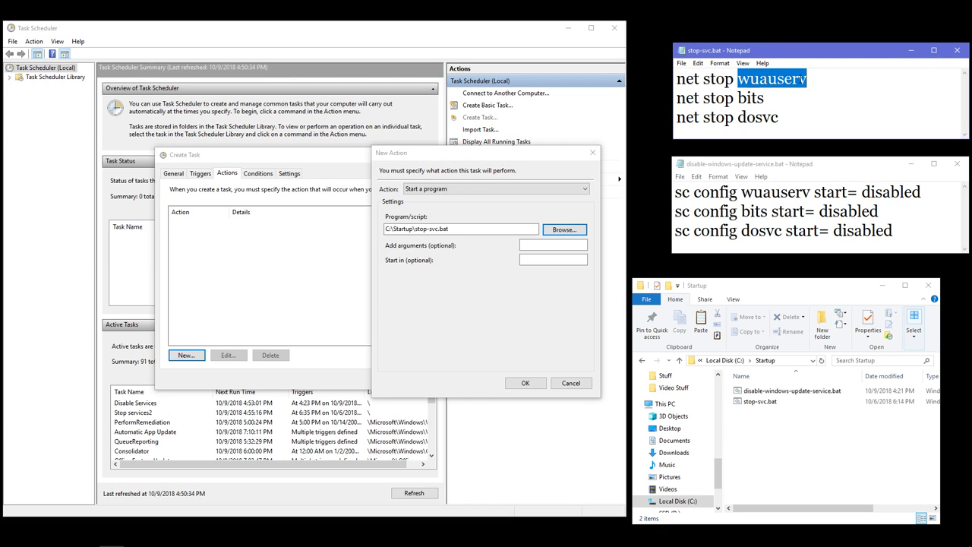
{"action": "left_click_drag", "start_coordinate": [738, 98], "coordinate": [778, 122]}
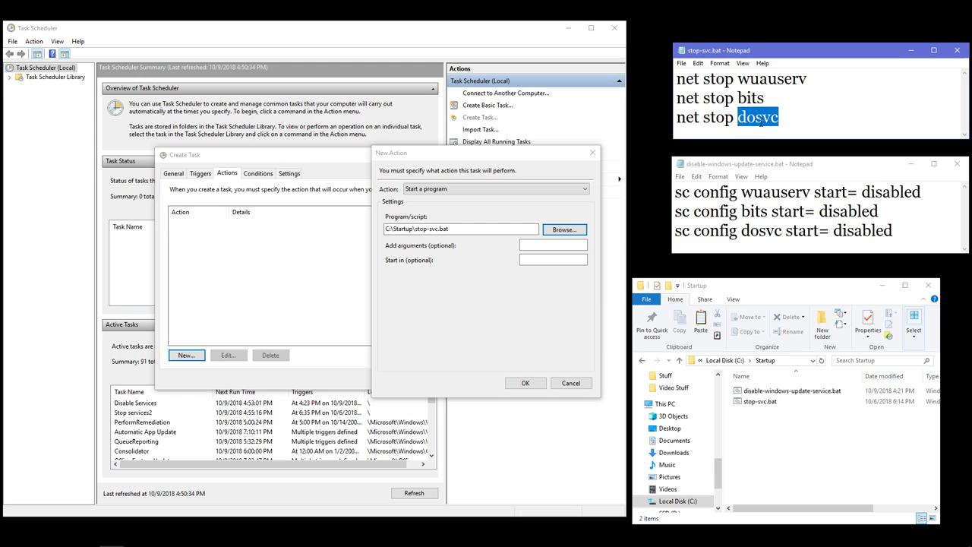
{"action": "left_click", "coordinate": [761, 117]}
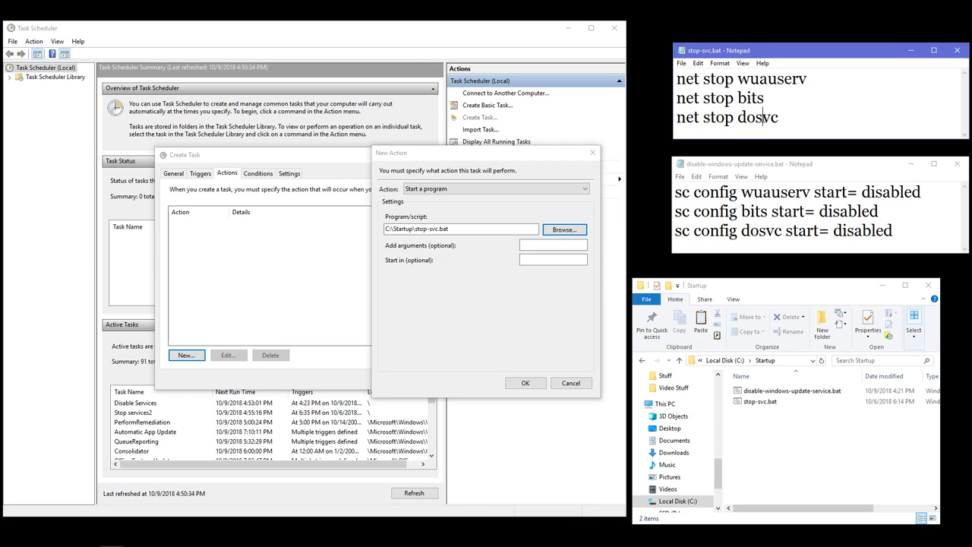
{"action": "left_click", "coordinate": [490, 161]}
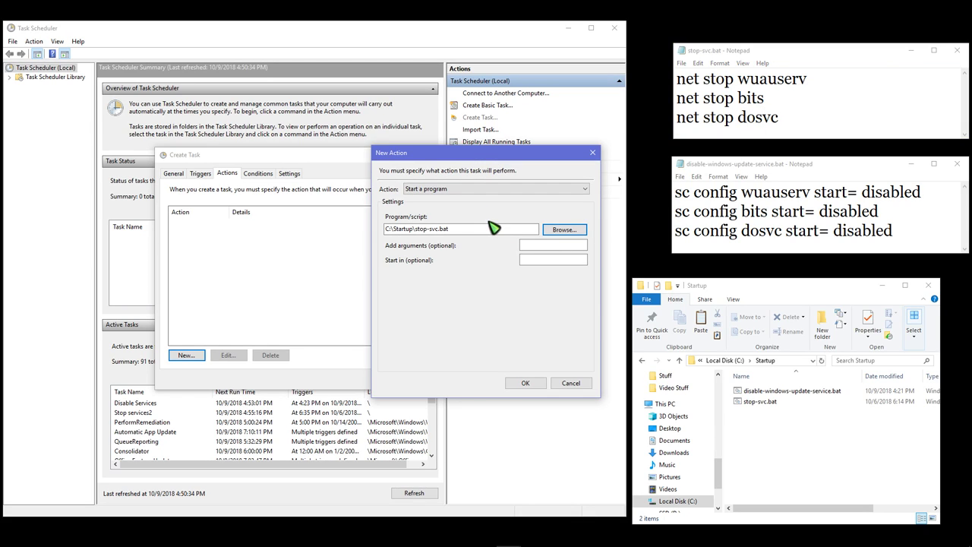
{"action": "left_click", "coordinate": [525, 383]}
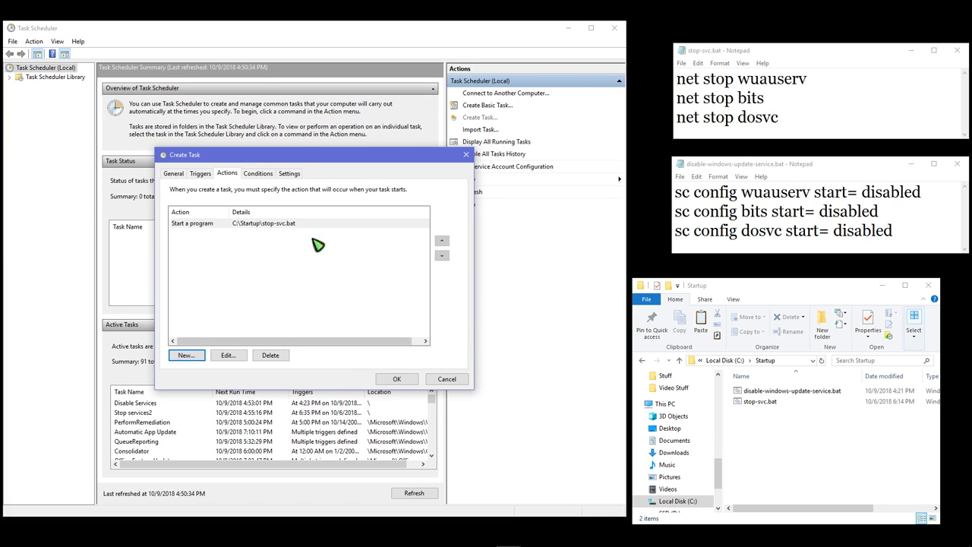
Turn off the condition that starts the task only on AC power and check the additional task settings.
{"action": "left_click", "coordinate": [261, 176]}
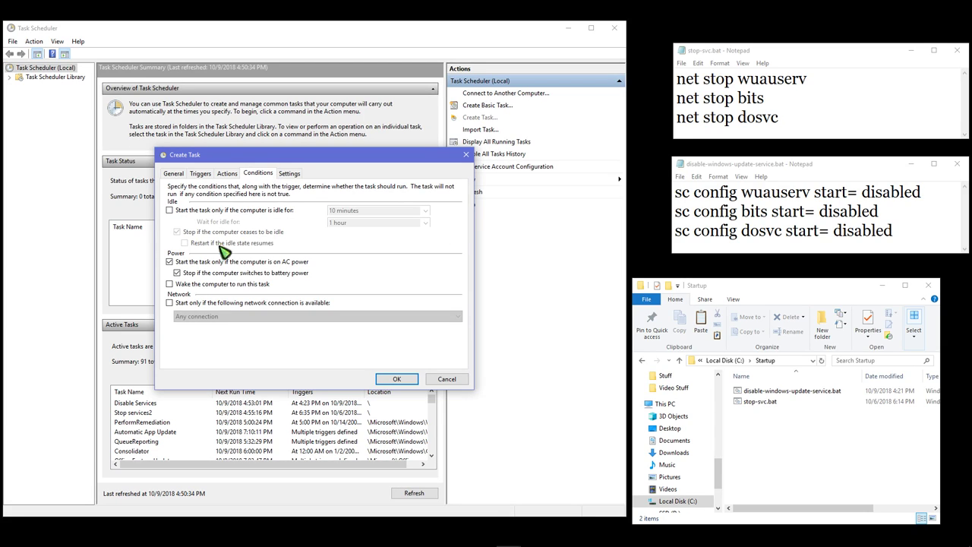
{"action": "left_click", "coordinate": [169, 261]}
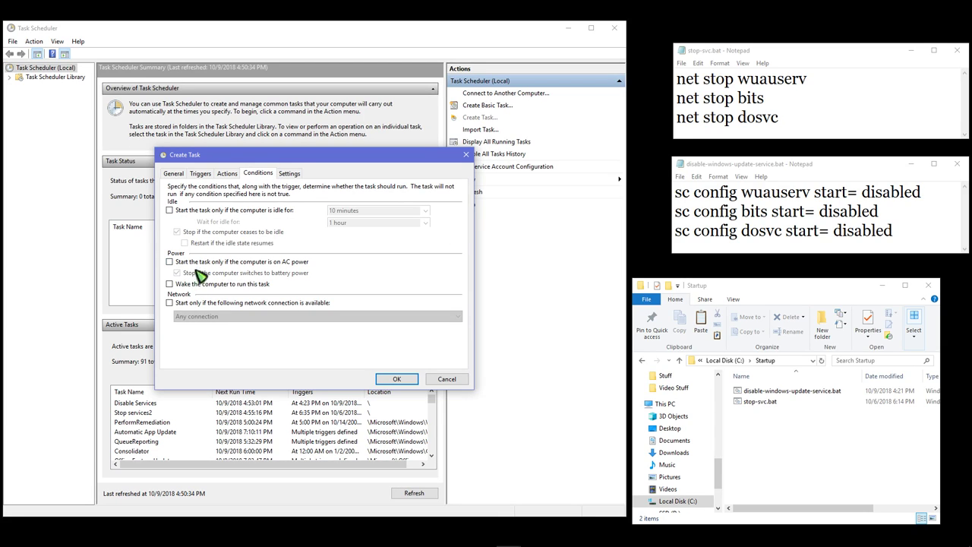
{"action": "left_click", "coordinate": [289, 174]}
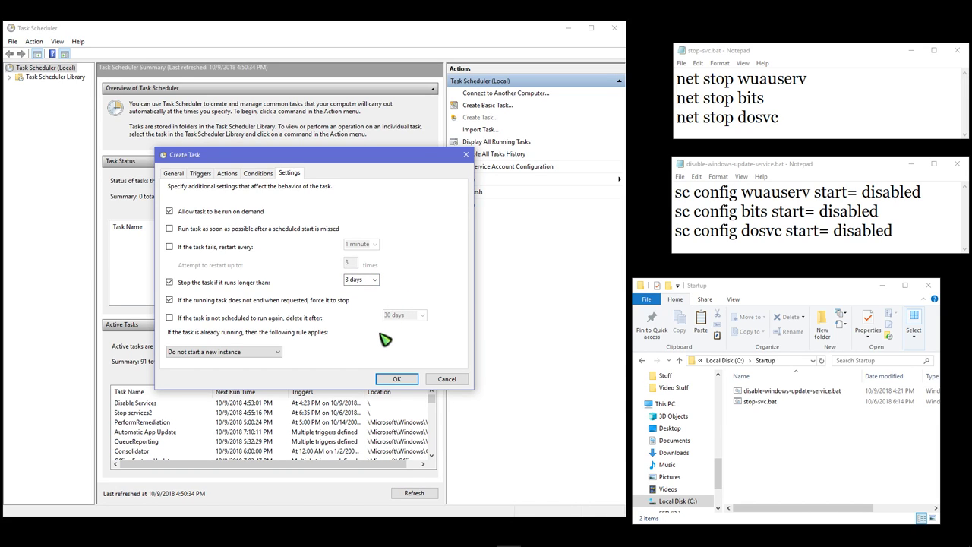
Review the task's conditions, actions, triggers and general options, and save the task with the user account password.
{"action": "left_click", "coordinate": [257, 174]}
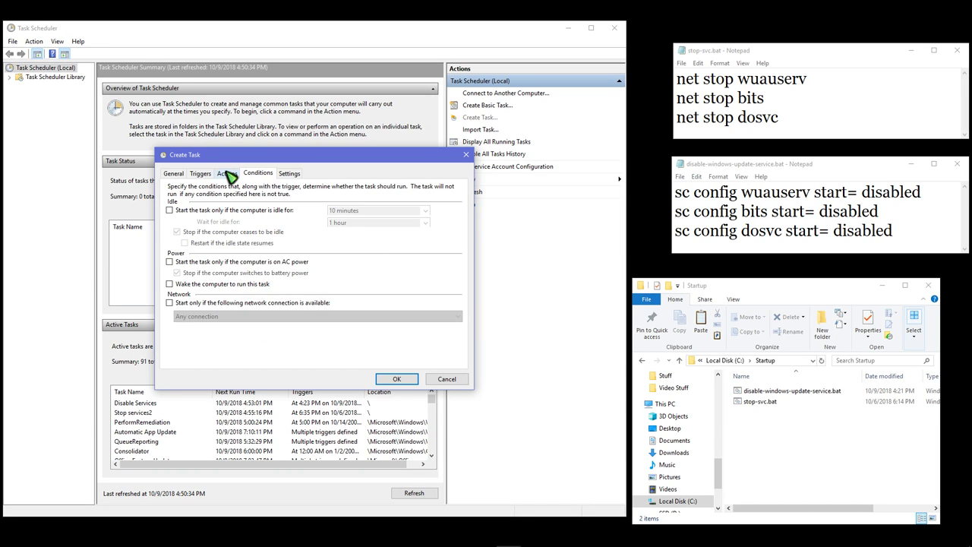
{"action": "left_click", "coordinate": [227, 173]}
{"action": "left_click", "coordinate": [201, 173]}
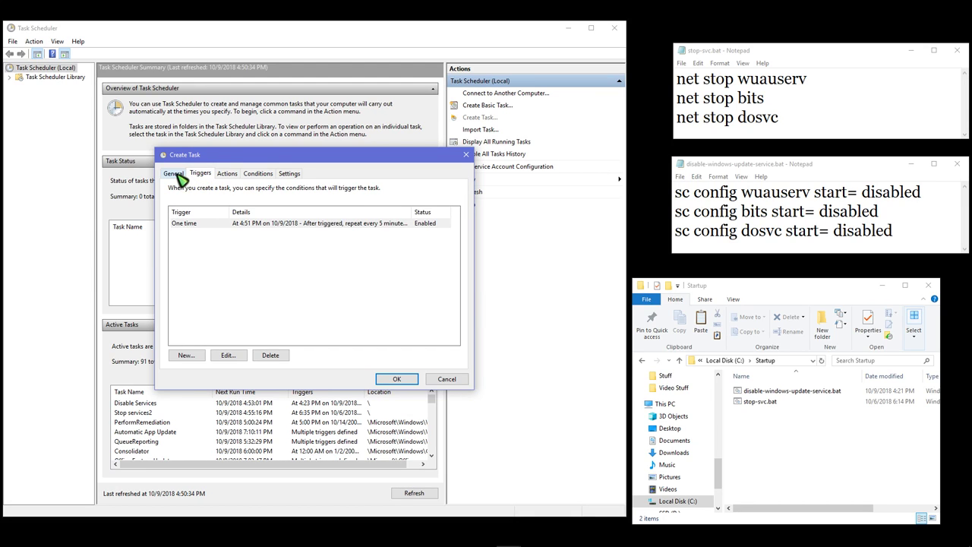
{"action": "left_click", "coordinate": [174, 174]}
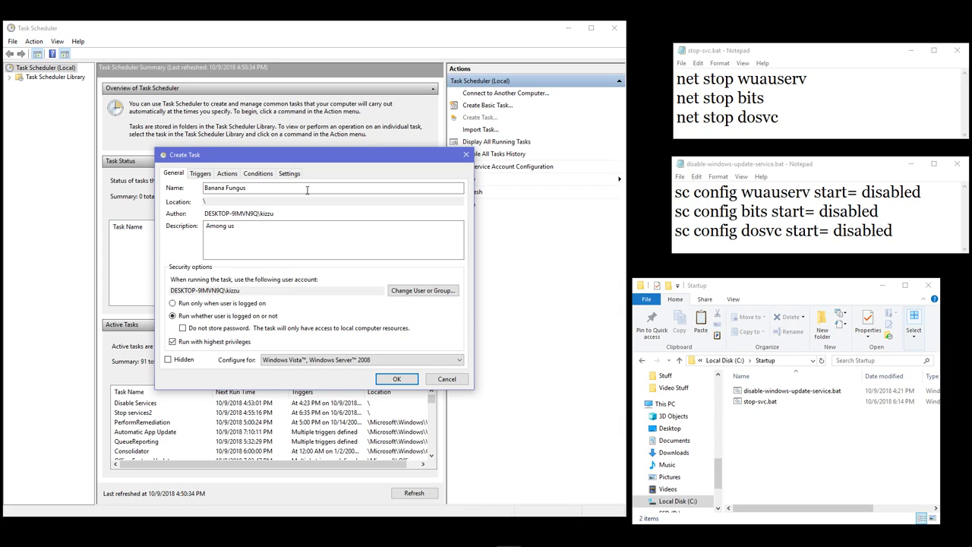
{"action": "left_click", "coordinate": [398, 381]}
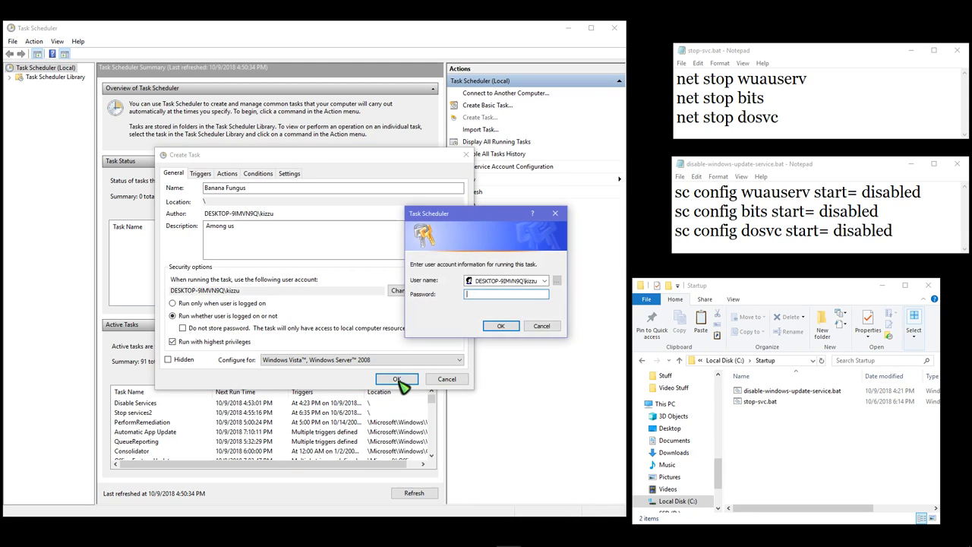
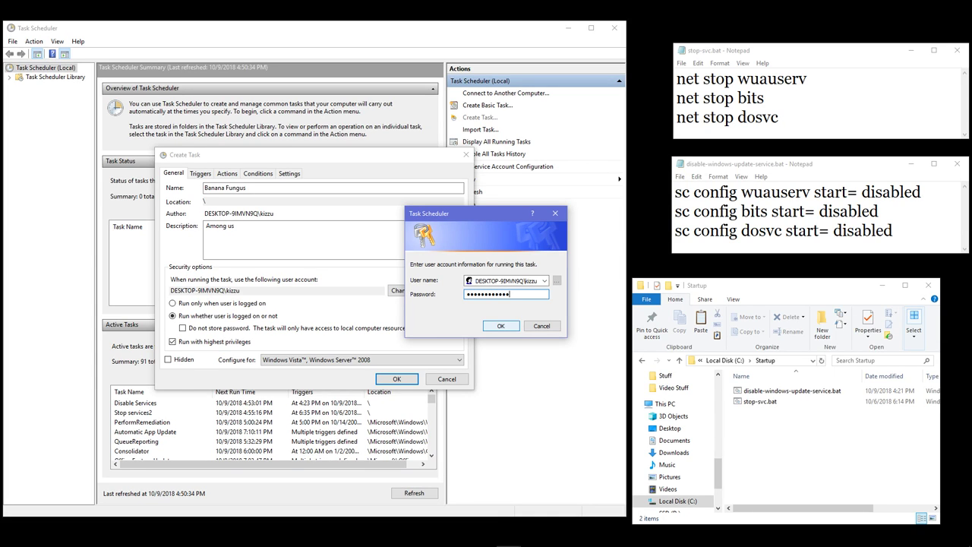
{"action": "left_click", "coordinate": [497, 326]}
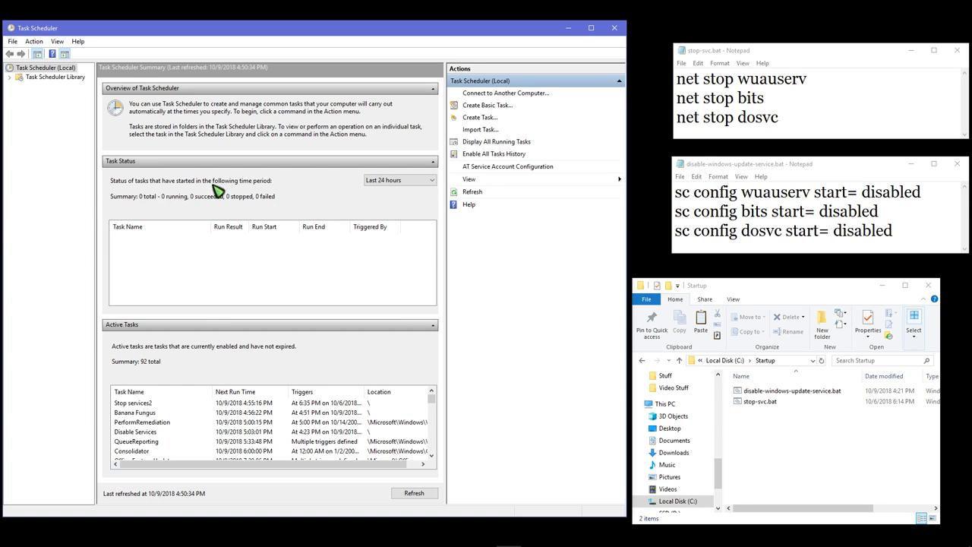
Delete the Banana Fungus task from the Task Scheduler Library.
{"action": "left_click", "coordinate": [46, 77]}
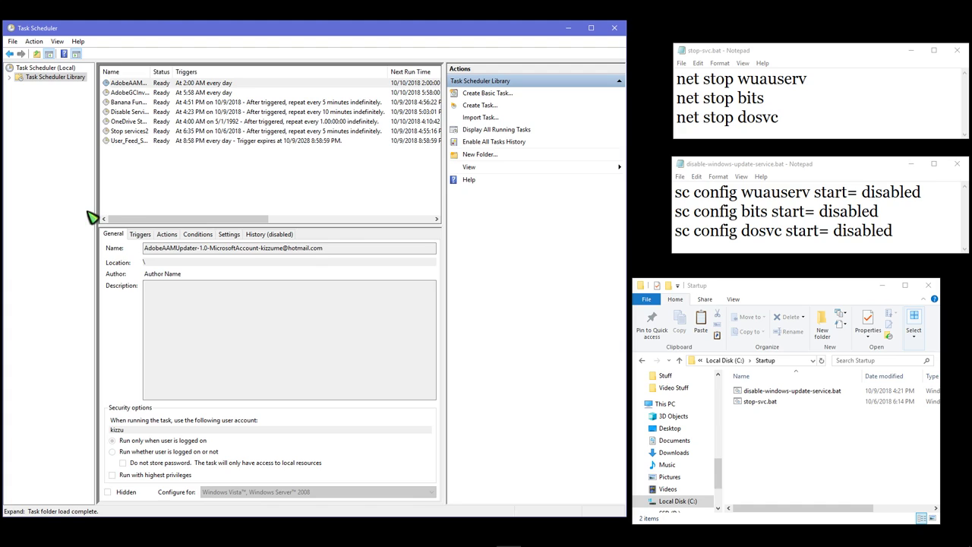
{"action": "left_click", "coordinate": [132, 102]}
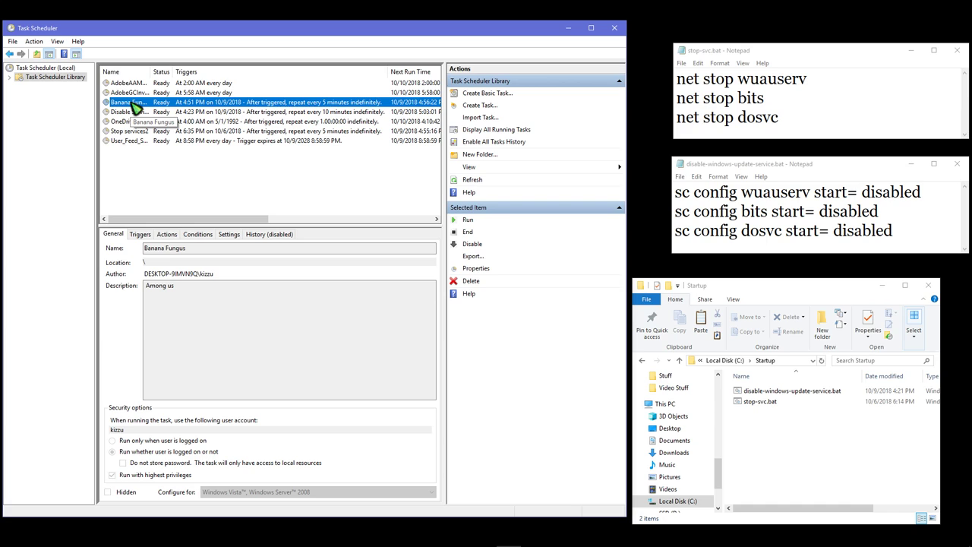
{"action": "key", "text": "Delete"}
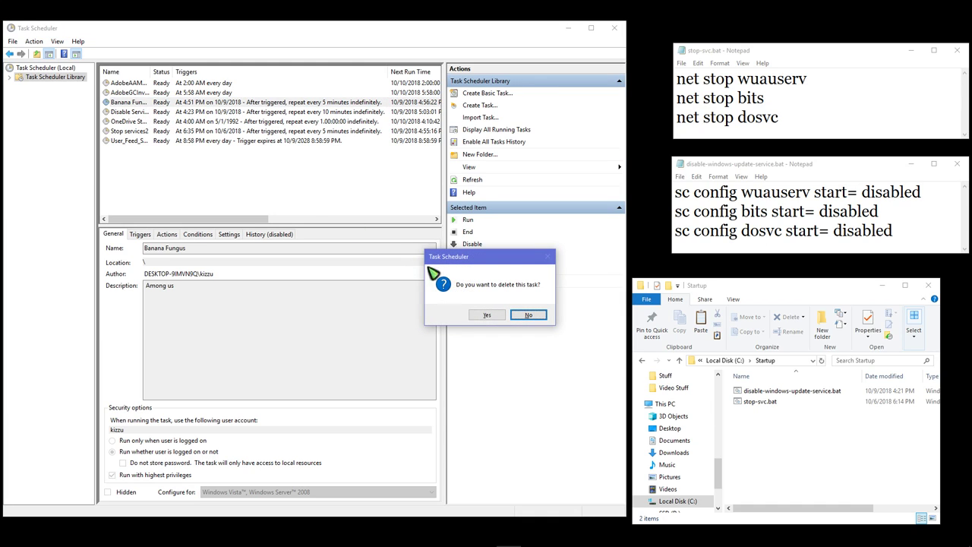
{"action": "left_click", "coordinate": [489, 315]}
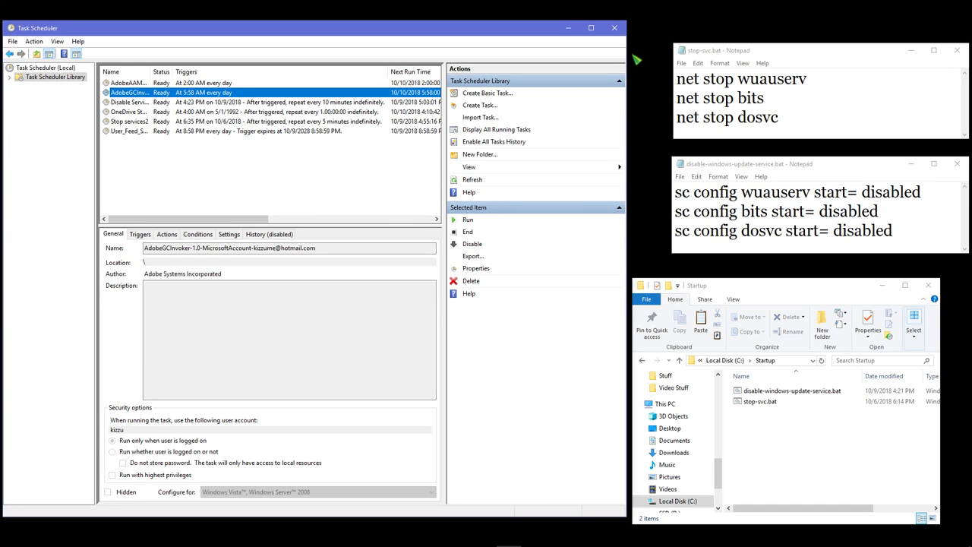
{"action": "mouse_move", "coordinate": [509, 536]}
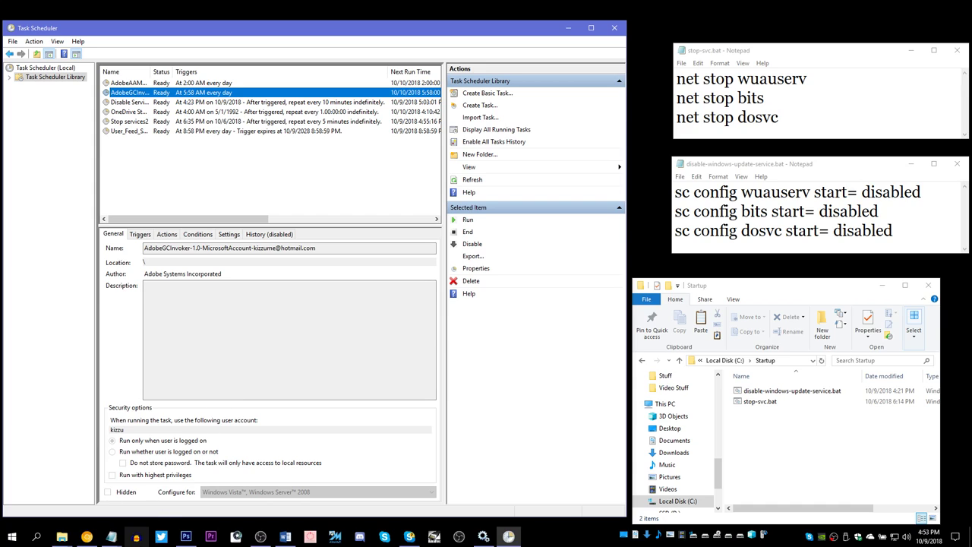